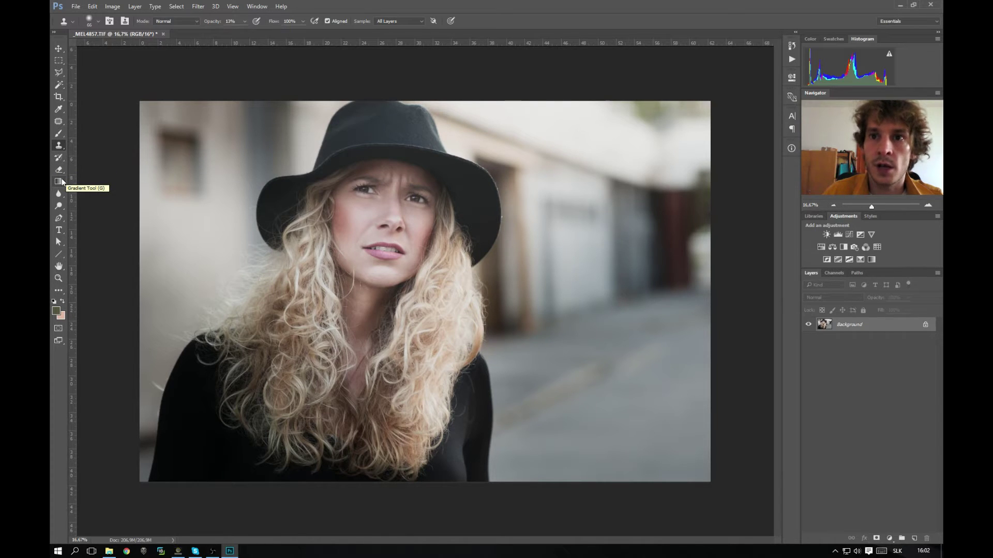
Activate the Gradient Tool from its group of fill tools
click(64, 185)
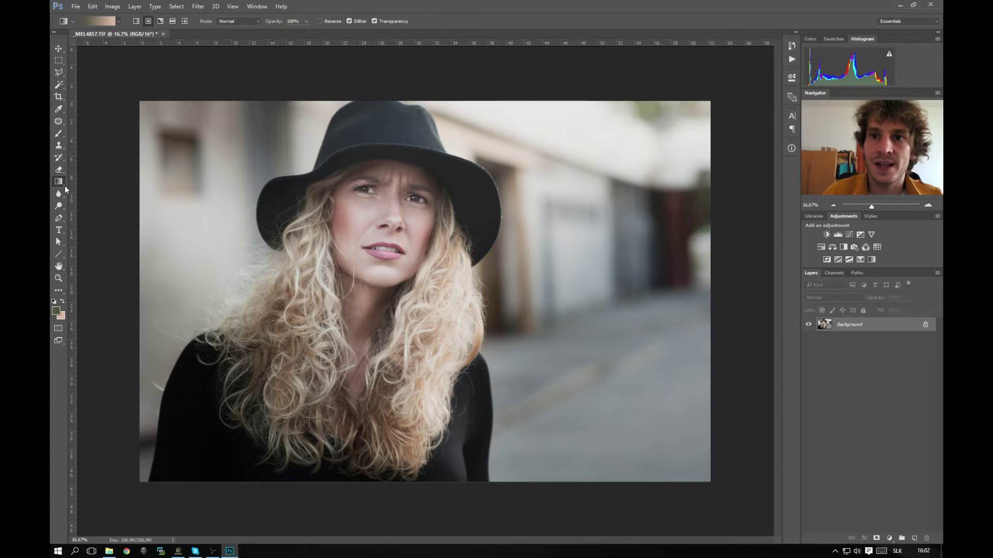
right_click(64, 185)
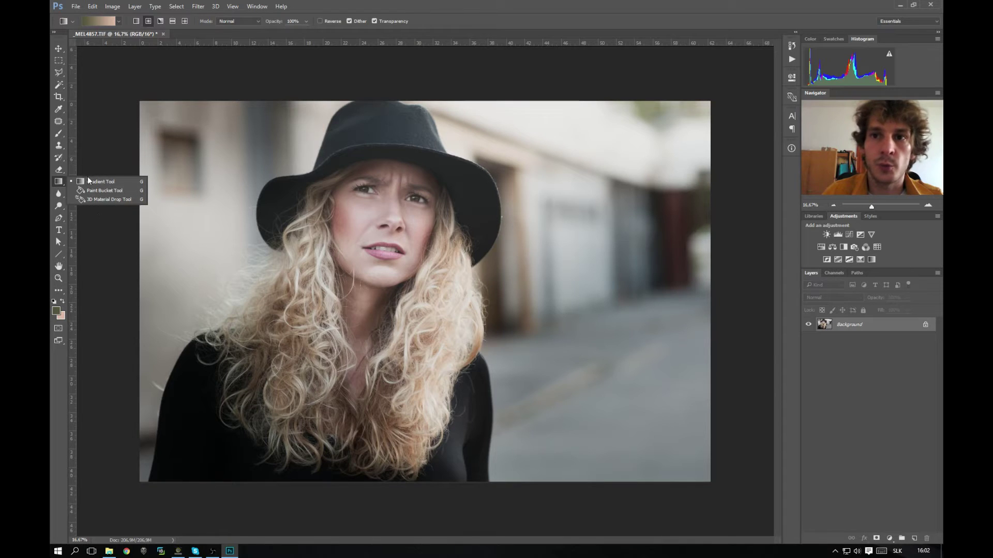
click(89, 182)
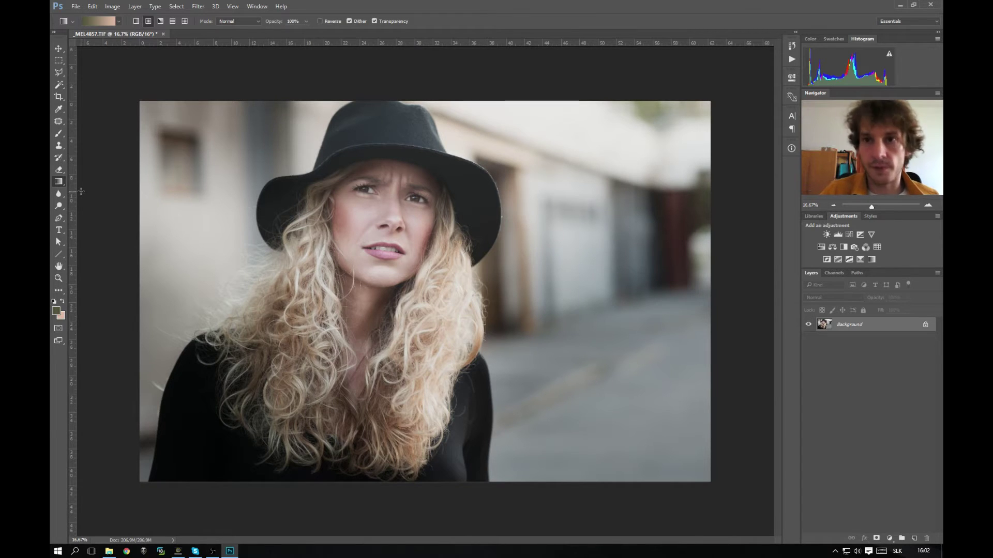
Cycle repeatedly through the tools grouped with the Gradient Tool, ending on the Gradient Tool again
key(shift+g)
key(shift+g)
key(shift+g)
key(shift+g)
key(shift+g)
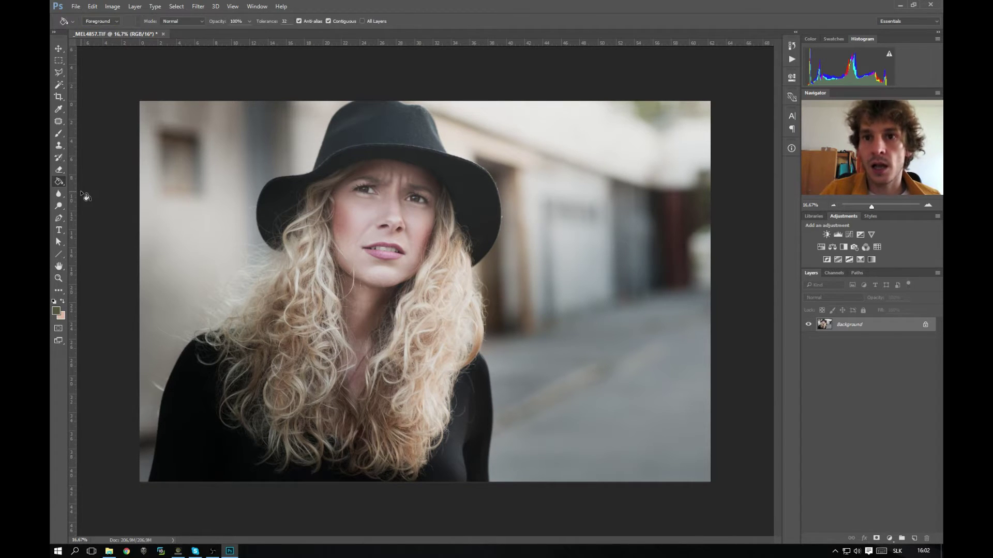
key(shift+g)
key(shift+g)
key(shift+g)
key(shift+g)
key(shift+g)
key(shift+g)
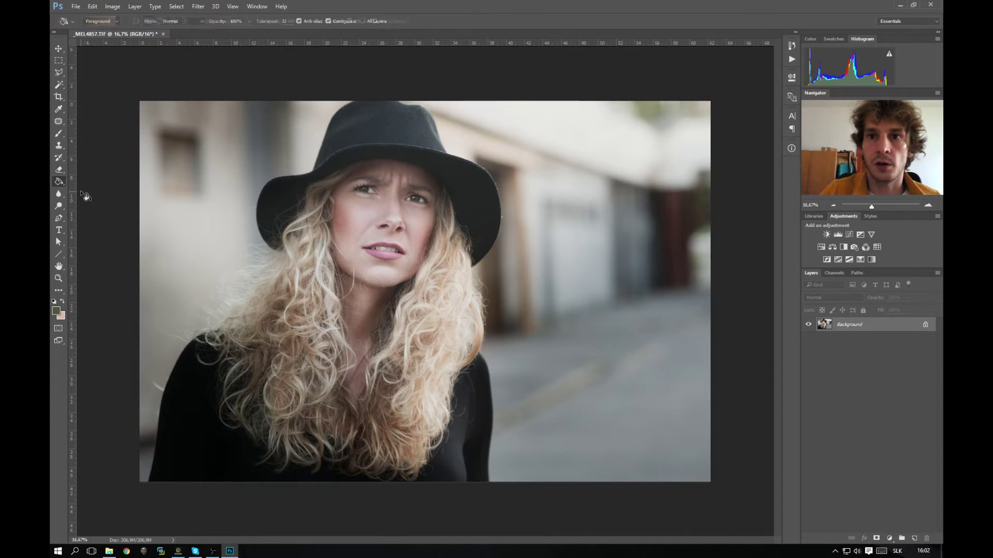
key(shift+g)
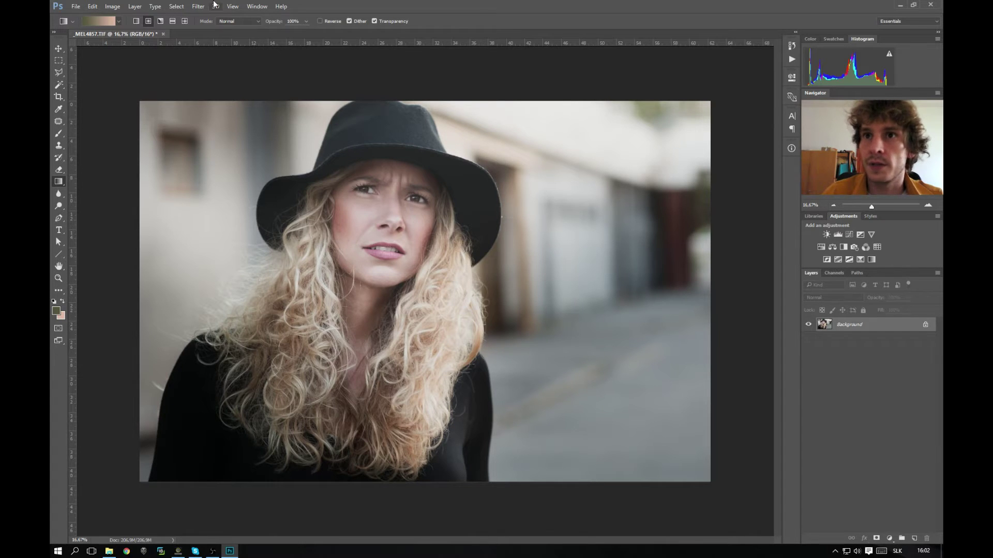
Open the keyboard shortcut settings and look over the application menu command categories
click(140, 6)
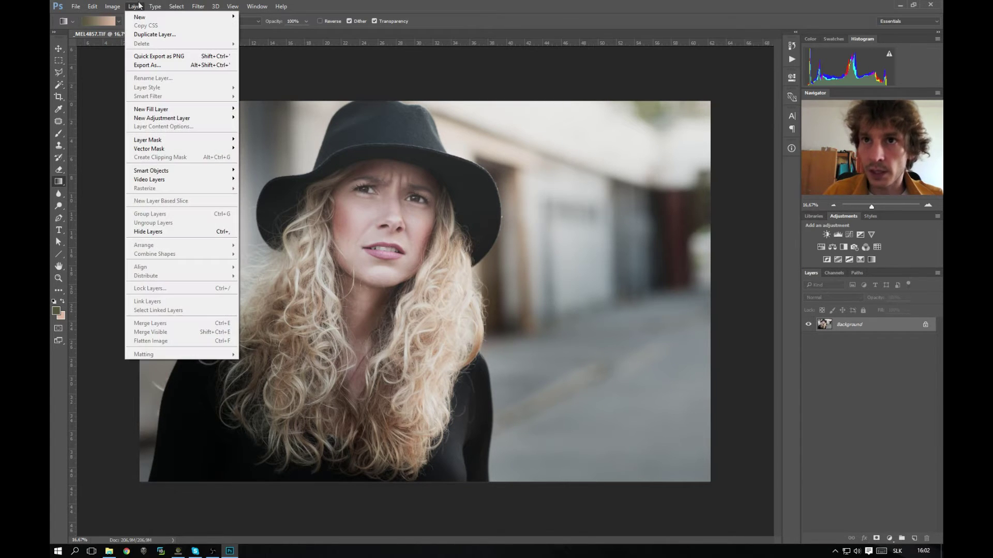
mouse_move(94, 8)
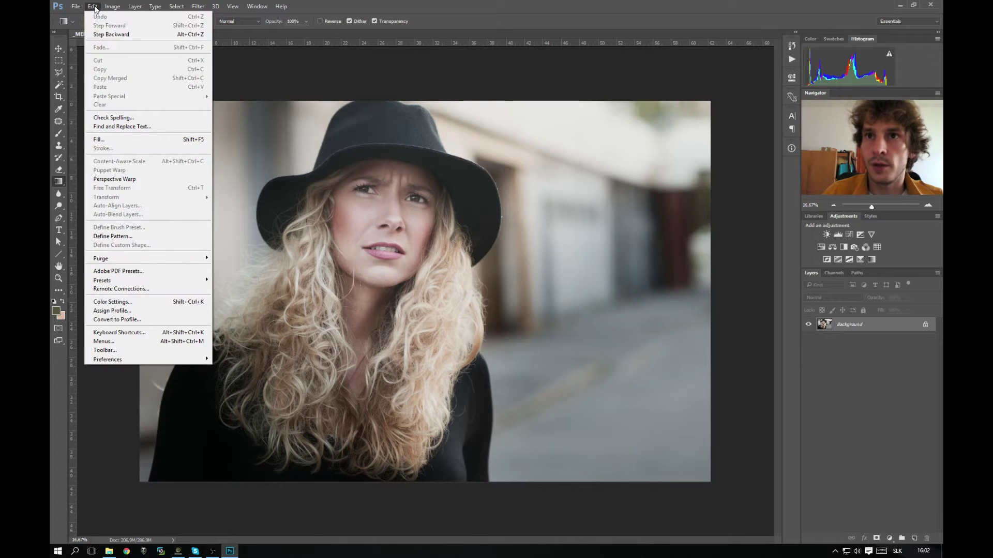
click(147, 338)
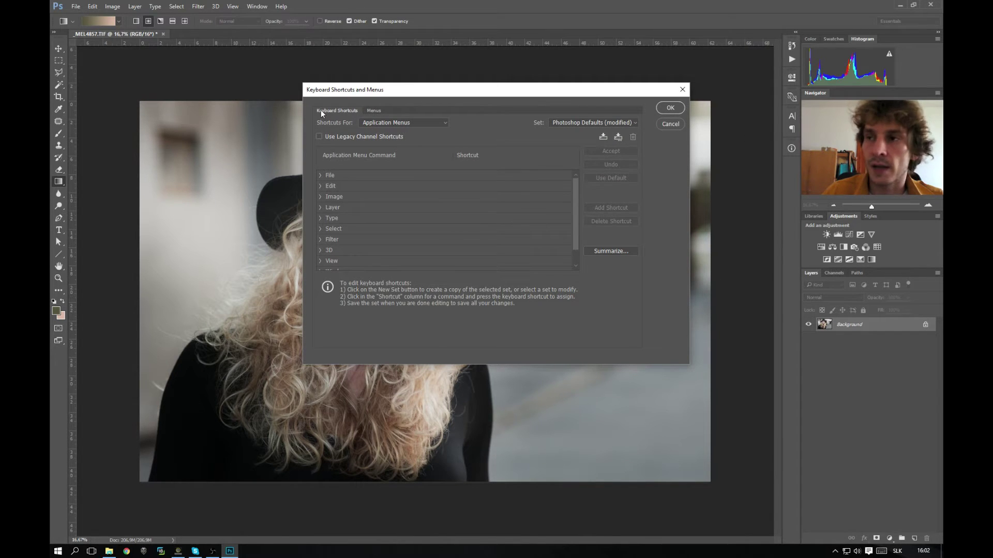
drag(575, 195, 588, 254)
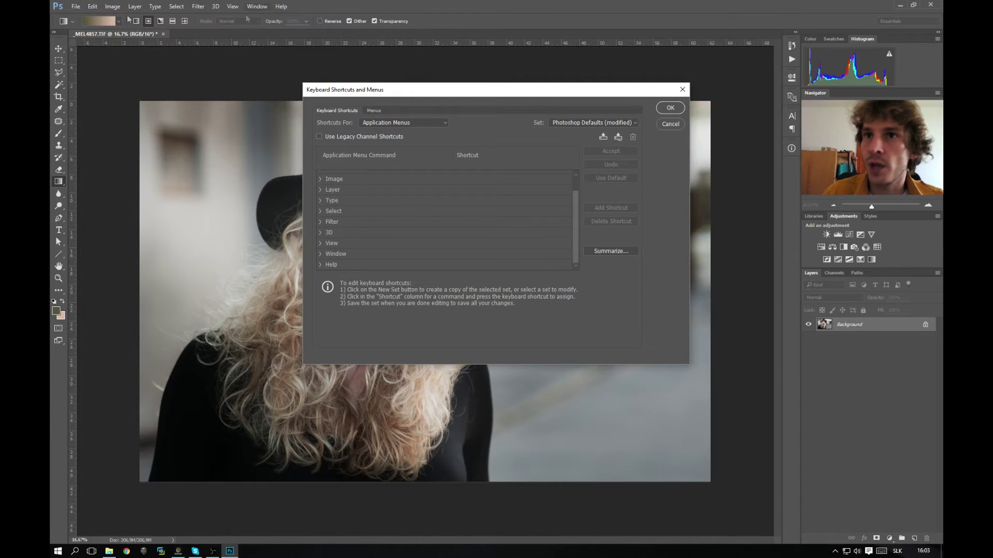
scroll(404, 226, up, 2)
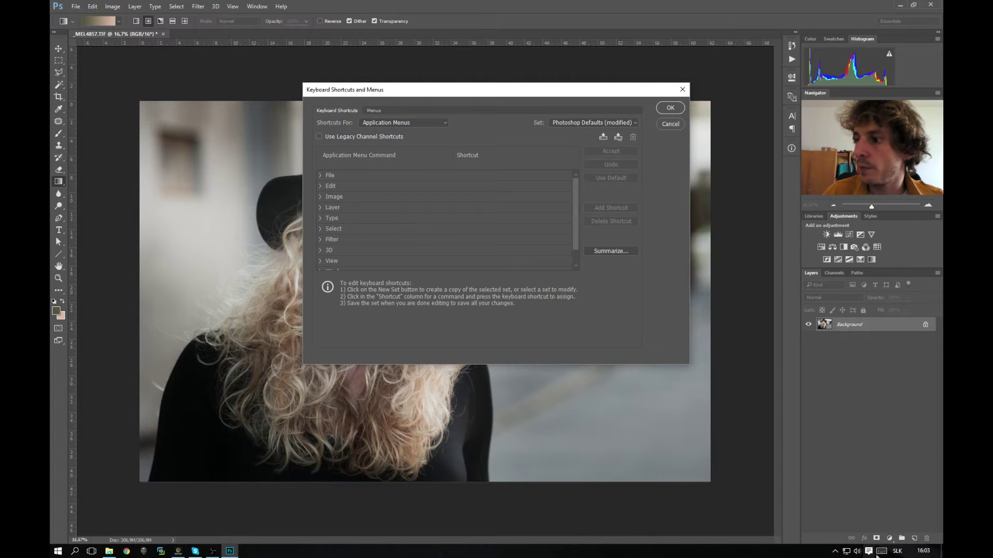
scroll(417, 240, down, 1)
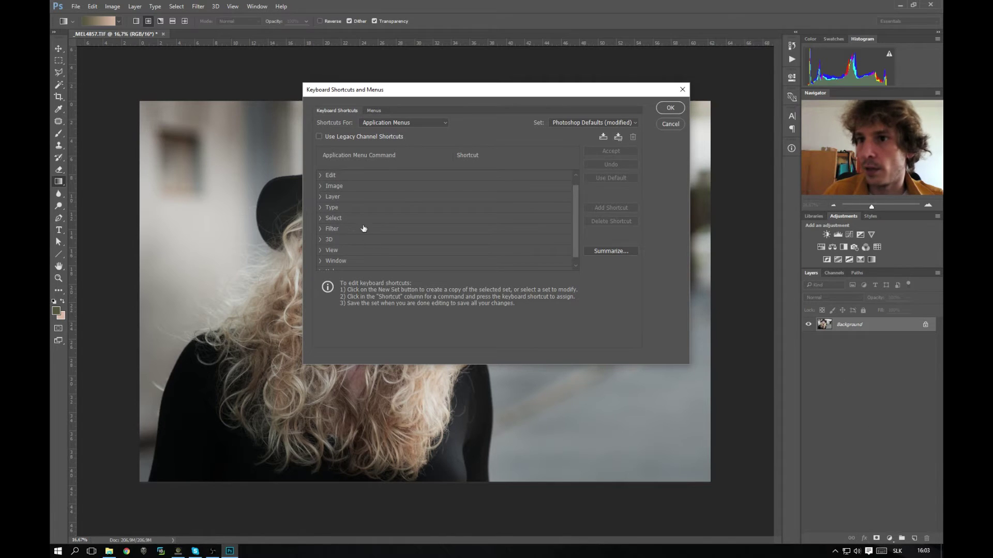
Expand the Layer commands and locate the Curves entry under New Adjustment Layer
click(320, 197)
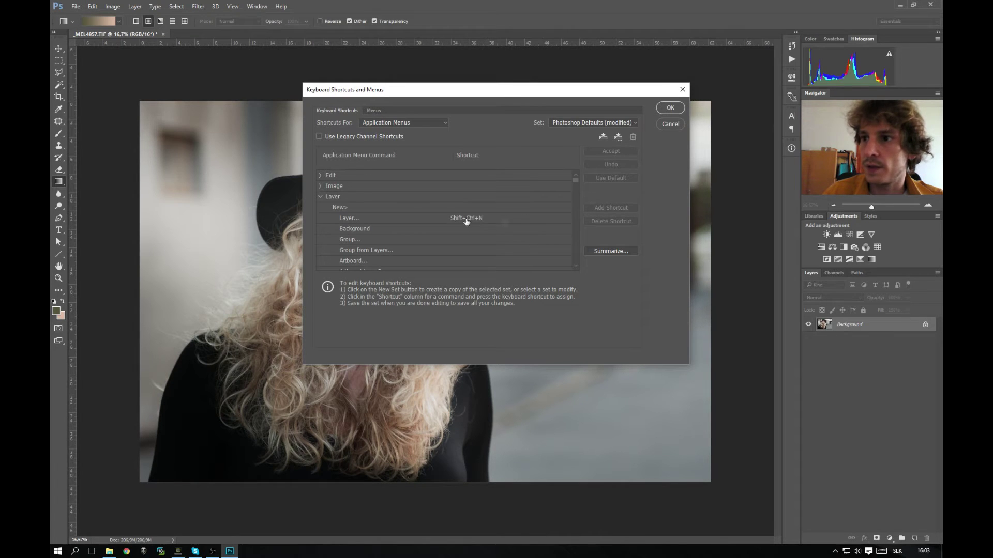
scroll(456, 247, down, 1)
scroll(457, 247, down, 9)
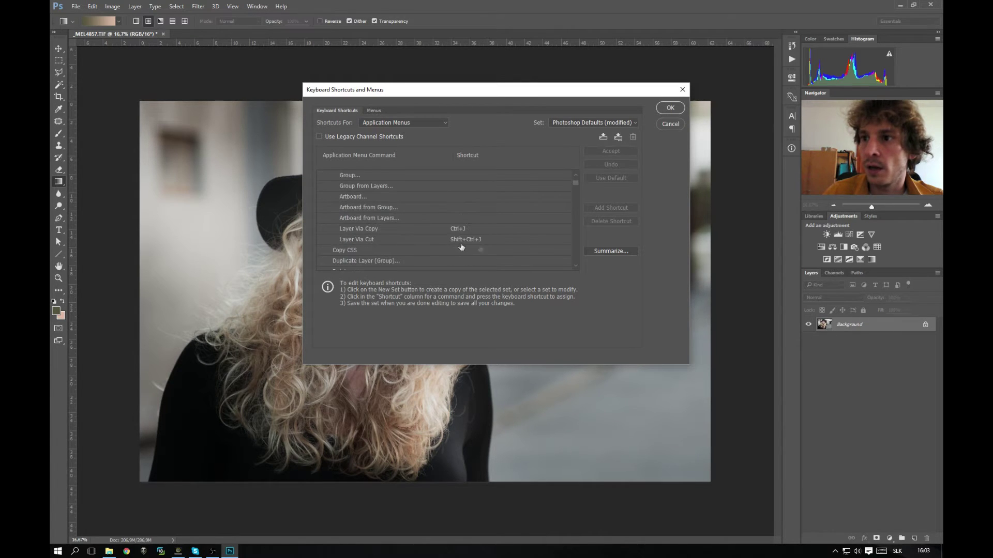
scroll(482, 251, down, 7)
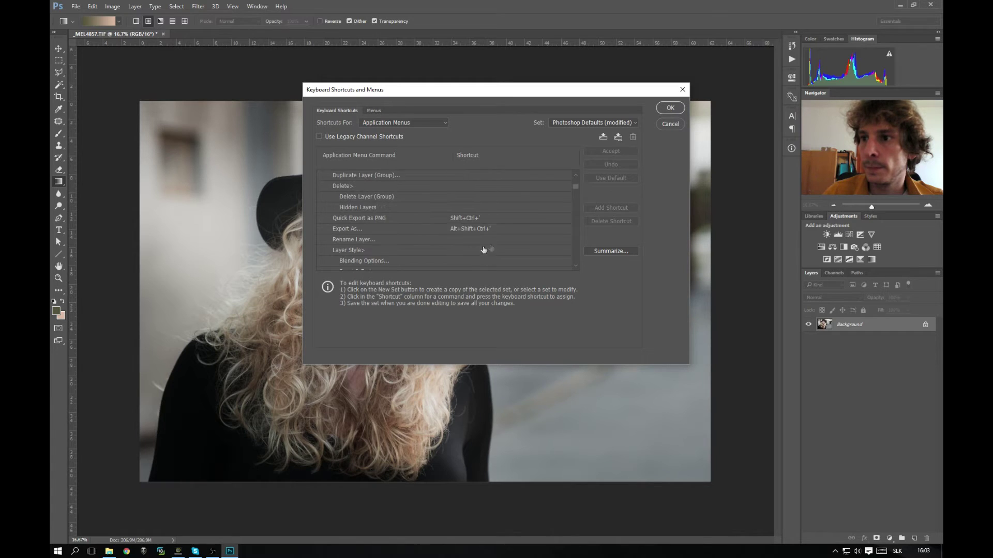
scroll(484, 246, down, 13)
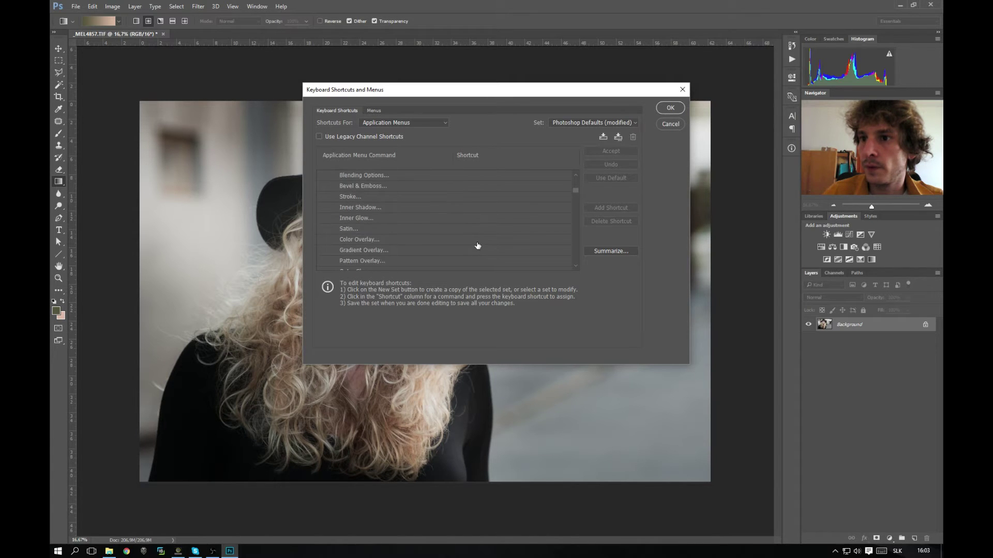
scroll(476, 246, down, 15)
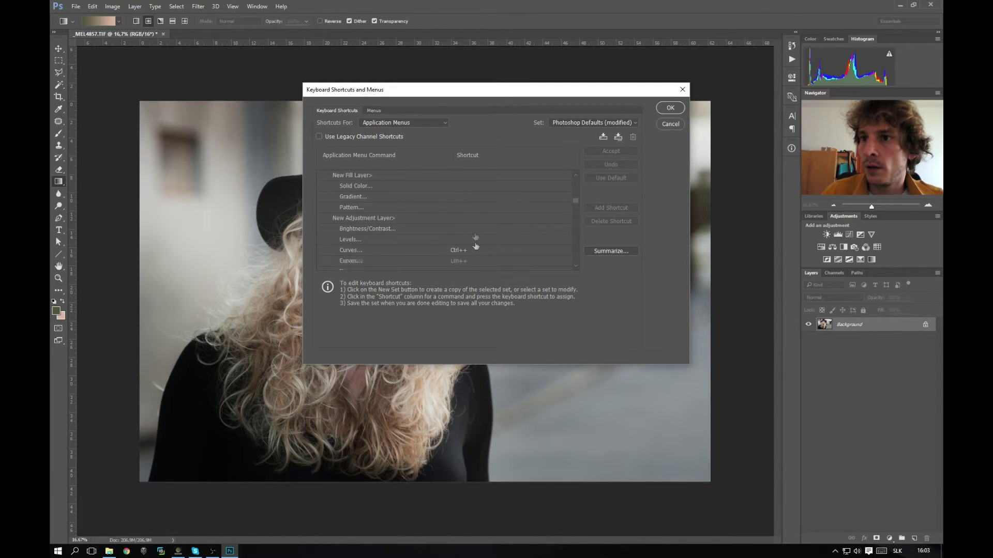
scroll(477, 232, up, 1)
scroll(477, 232, up, 1)
scroll(336, 191, up, 1)
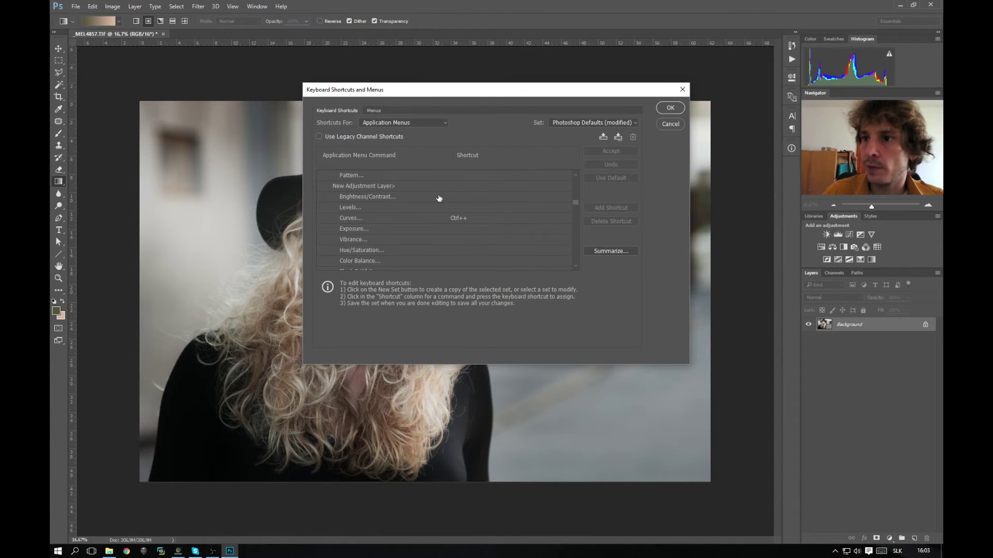
Enter Ctrl++ as the shortcut for the New Adjustment Layer Curves command and accept the shortcut settings
click(351, 219)
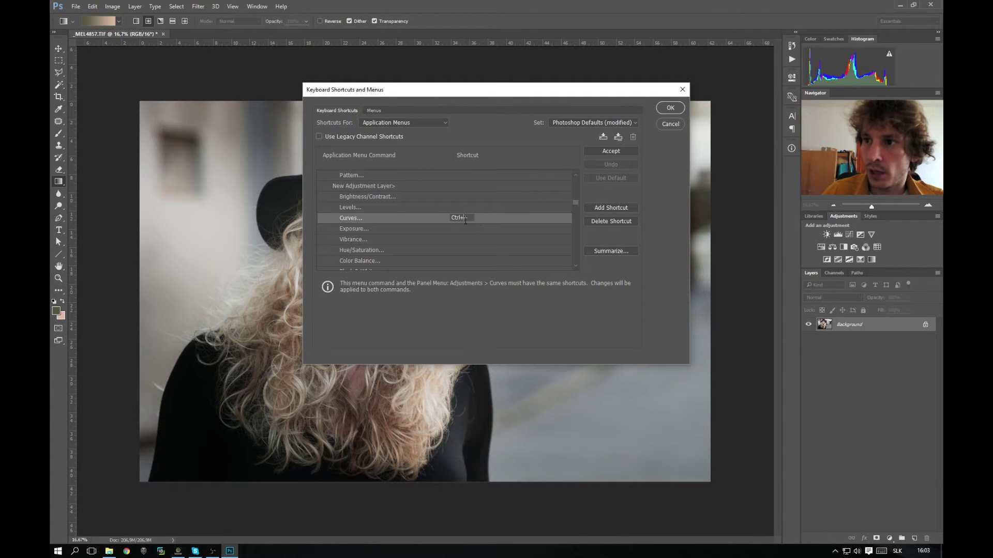
click(407, 222)
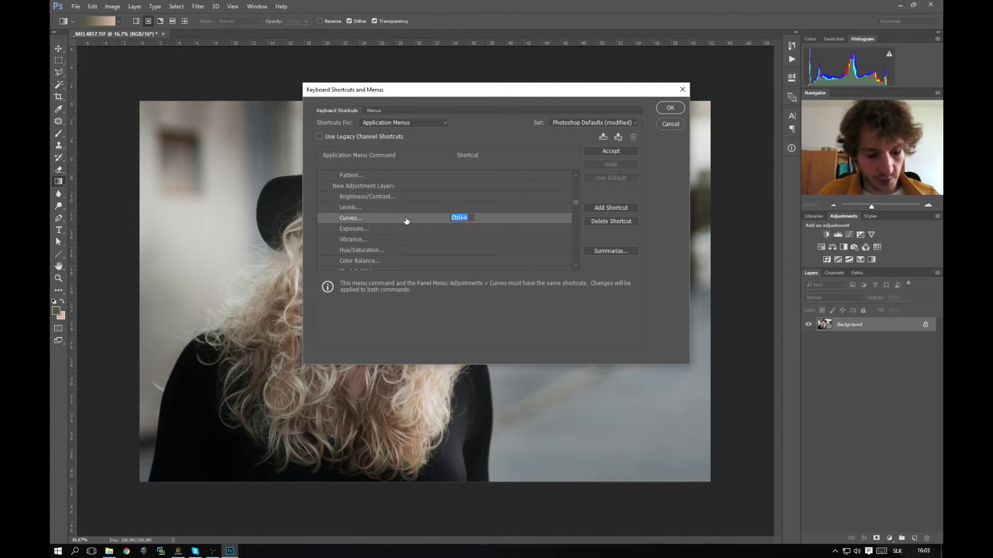
key(ctrl+plus)
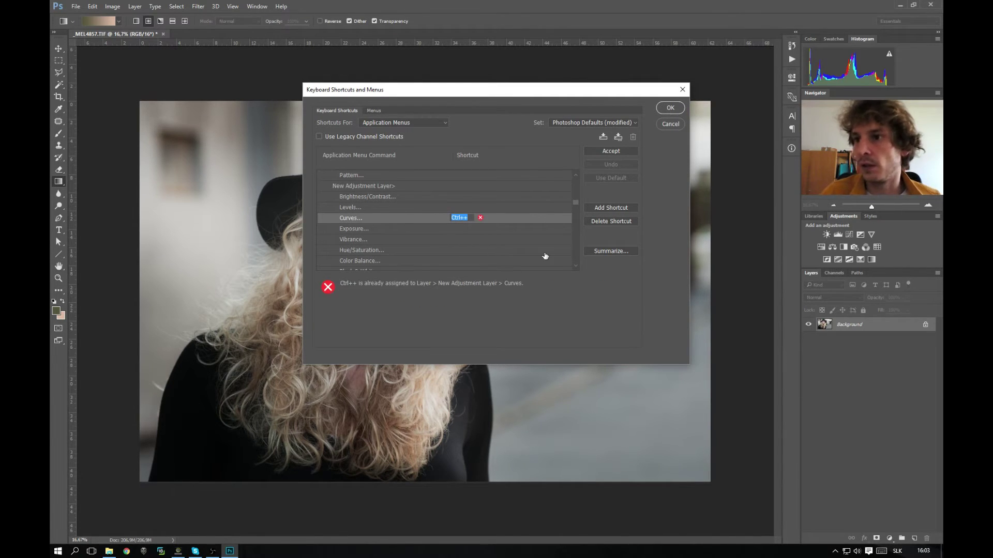
click(480, 220)
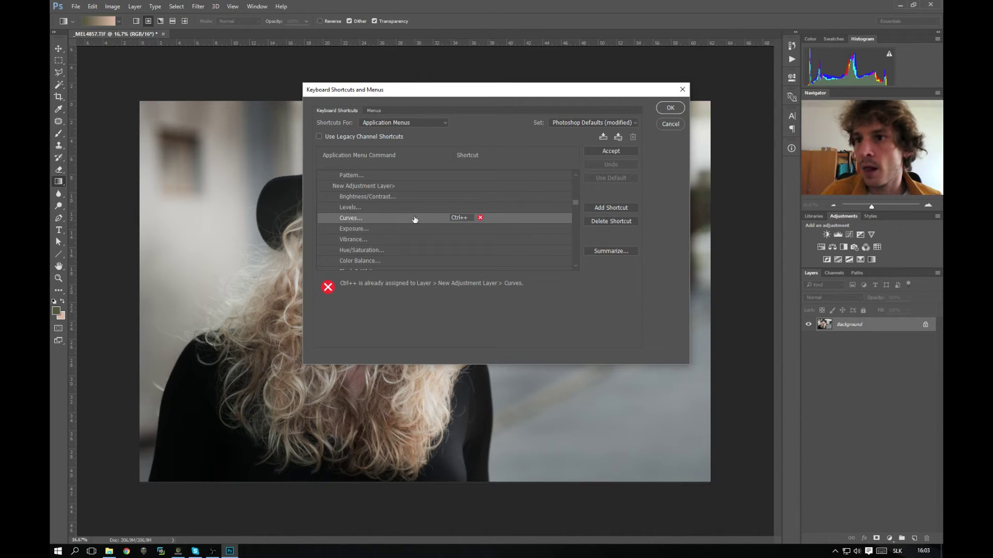
click(672, 107)
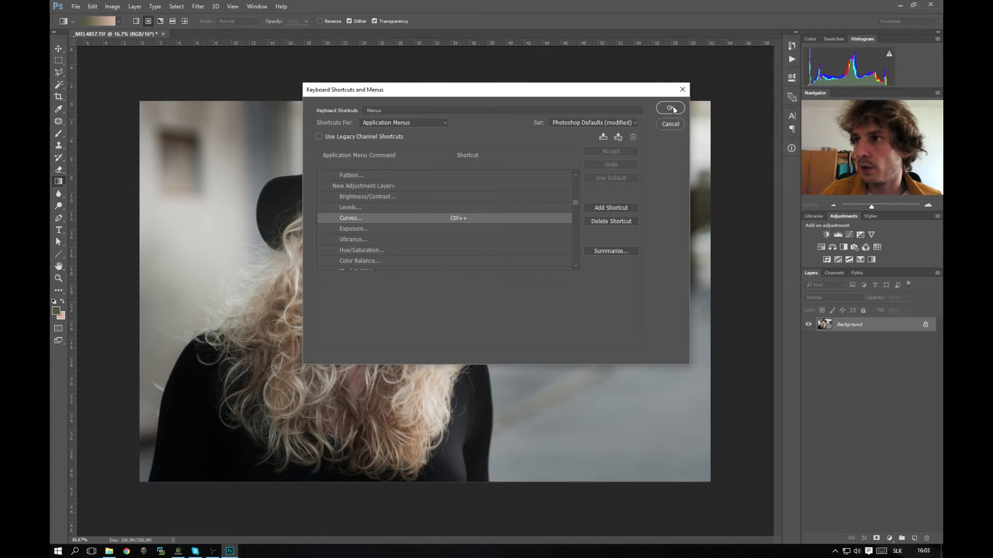
click(672, 107)
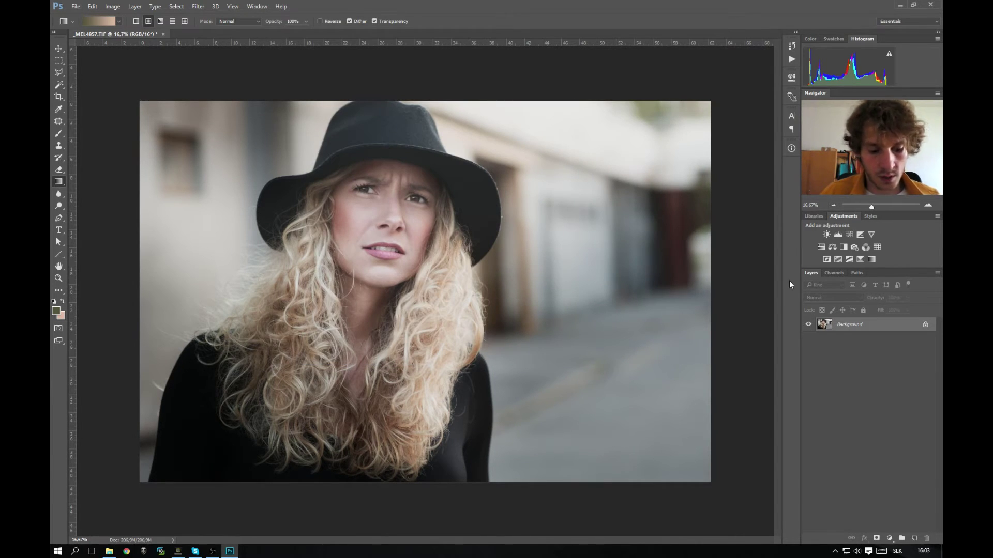
Add two Curves adjustment layers above the Background with the default name and settings
key(ctrl+plus)
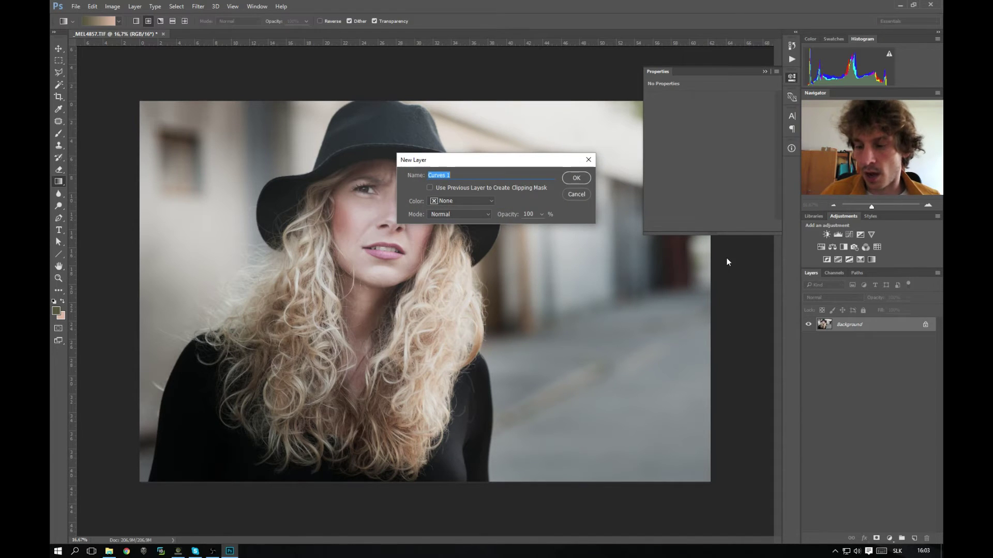
key(Return)
key(ctrl+plus)
key(Return)
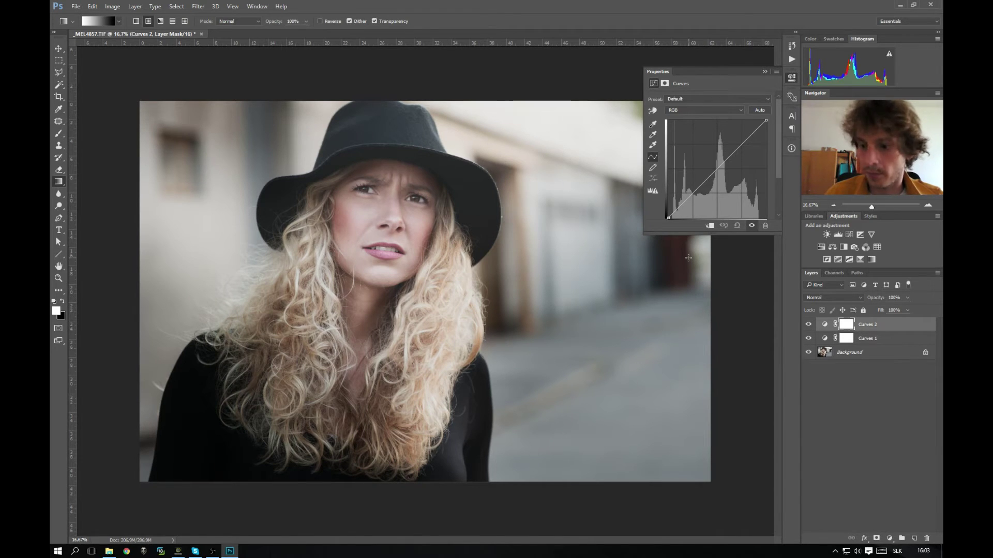
Duplicate the Curves 2 layer twelve times and delete all the Curves layers, leaving only the Background
key(ctrl+j)
key(ctrl+j)
key(ctrl+j)
key(ctrl+j)
key(ctrl+j)
key(ctrl+j)
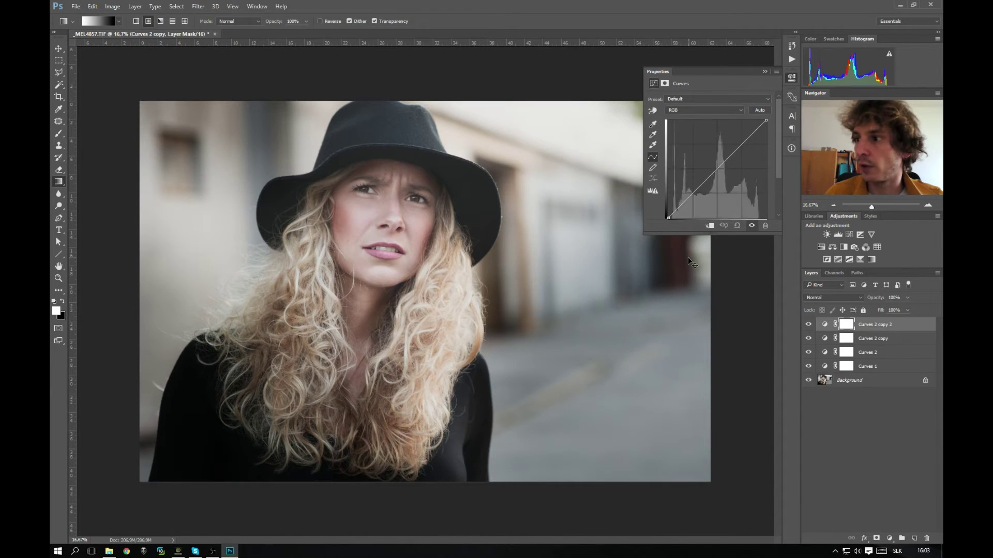
key(ctrl+j)
key(ctrl+j)
key(ctrl+j)
key(ctrl+j)
key(ctrl+j)
key(ctrl+j)
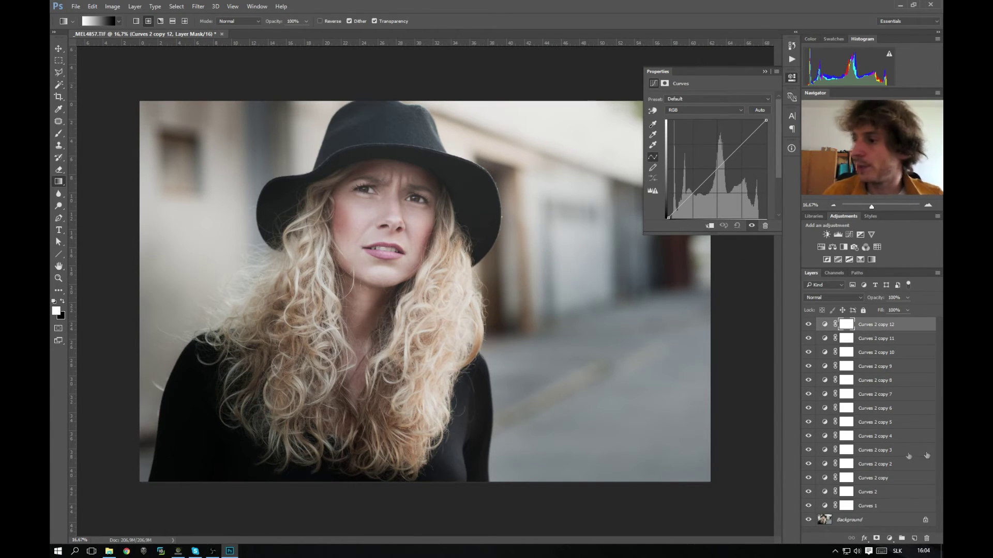
shift+click(889, 506)
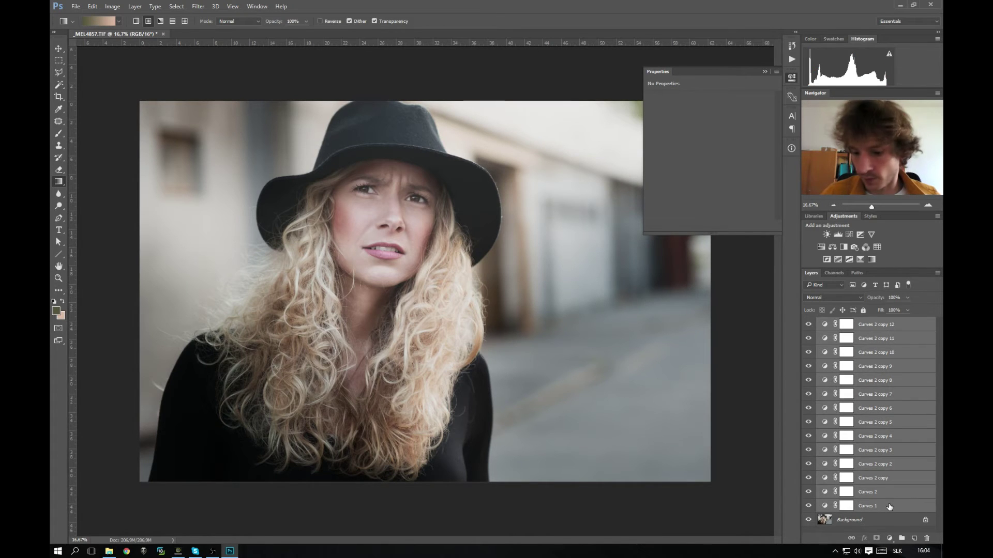
key(Delete)
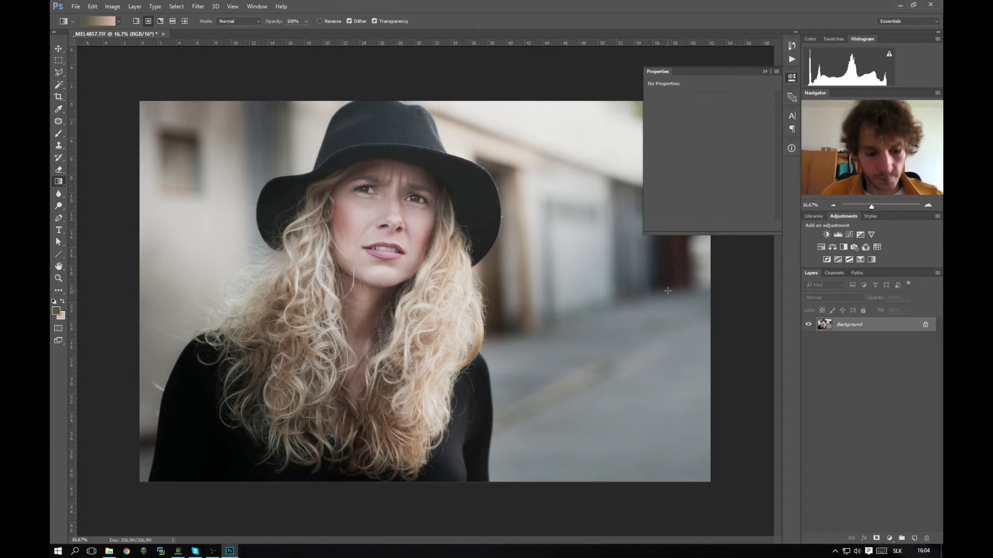
Add a Curves adjustment layer with default settings and raise the RGB curve's midtones slightly to brighten the photo
key(ctrl+m)
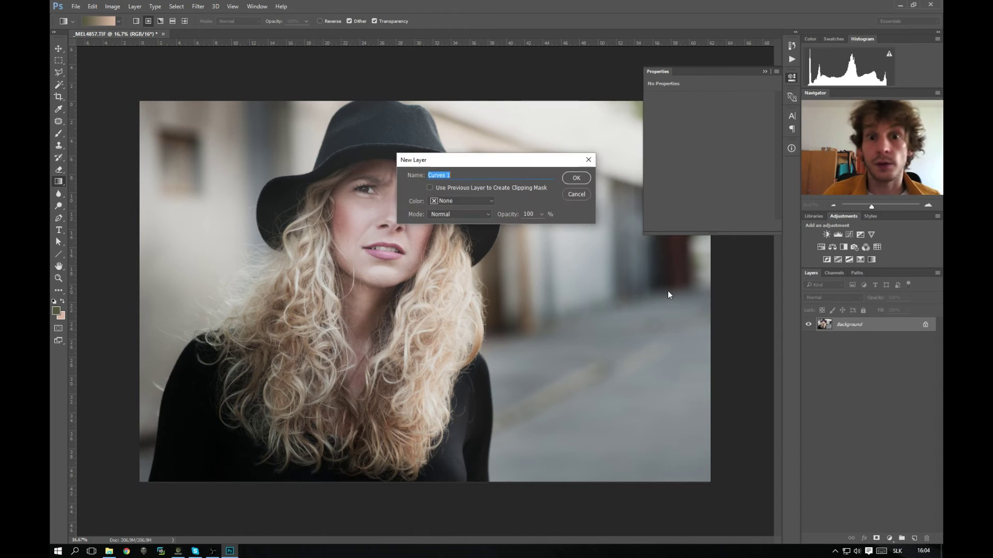
key(Return)
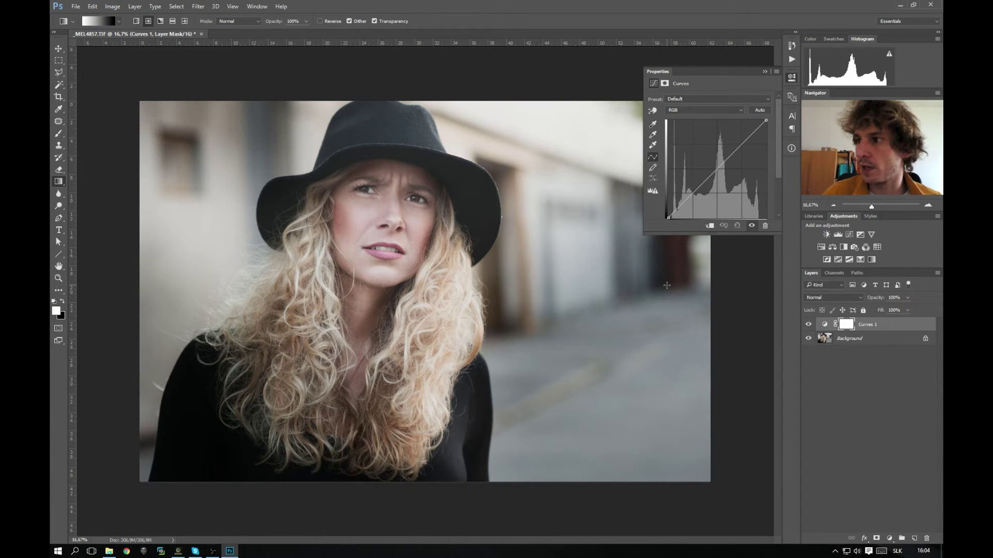
click(717, 170)
drag(717, 170, 711, 166)
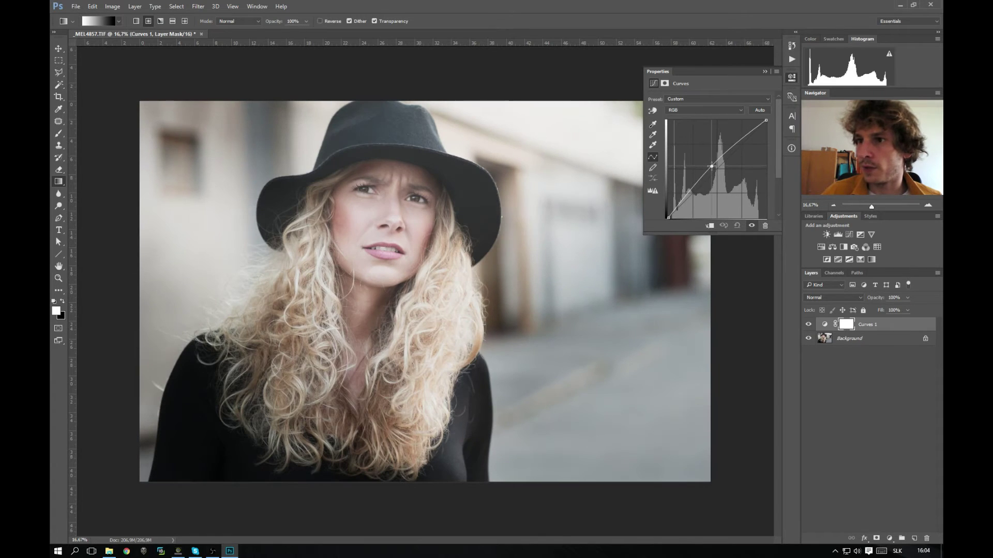
Invert the Curves layer mask to black and draw a small radial white gradient on it over the cheek below the eye
key(ctrl+i)
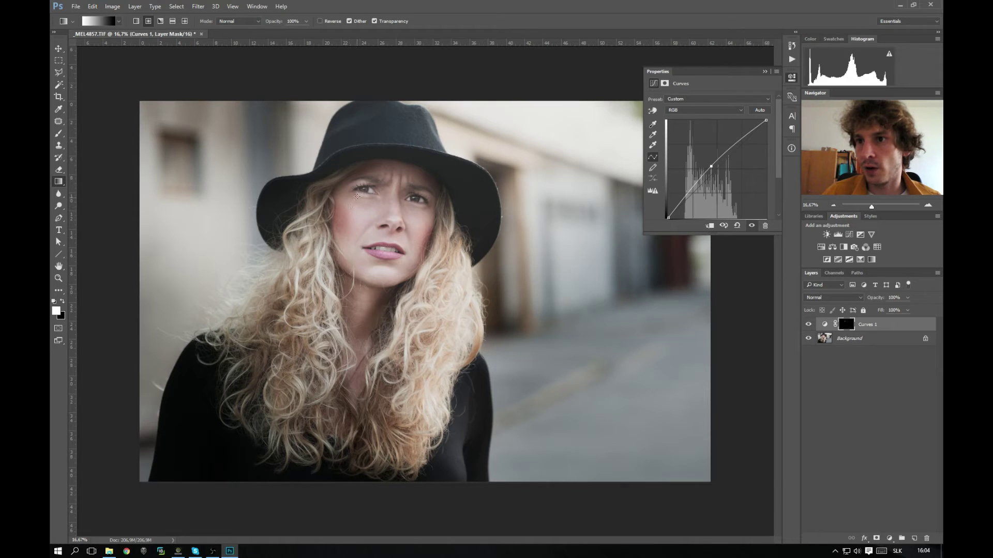
drag(350, 206, 351, 206)
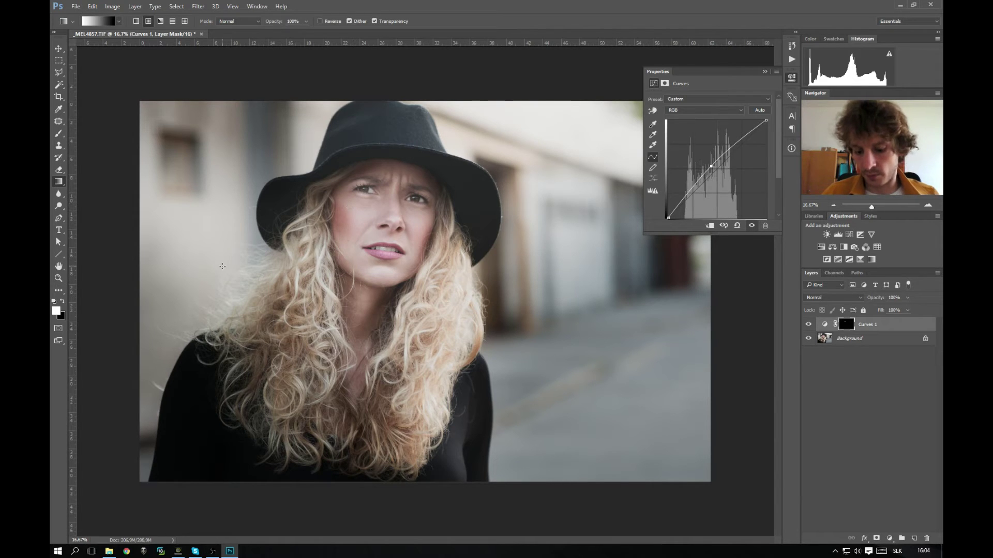
Duplicate the Curves 1 layer four times and draw small radial gradients on the copies' masks over the curly hair
key(ctrl+j)
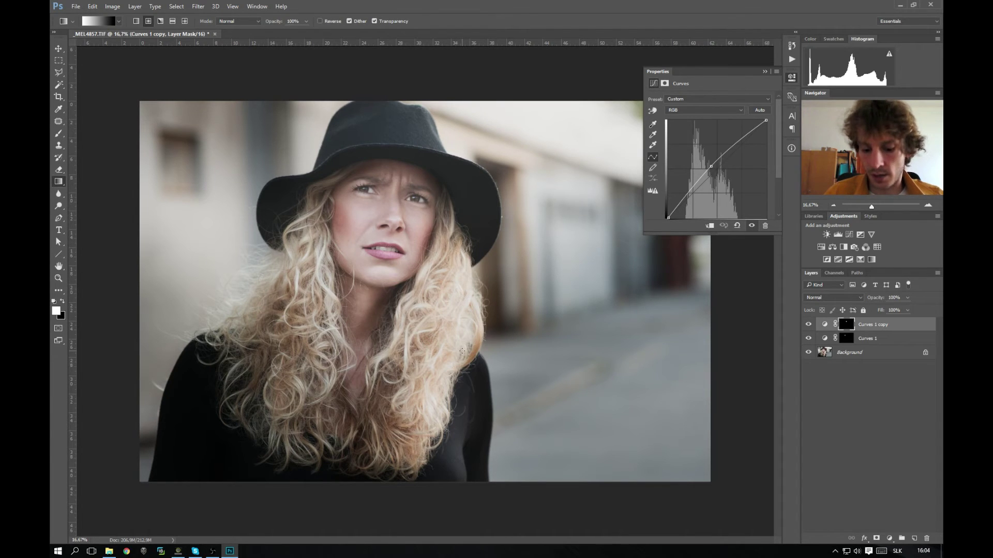
key(ctrl+j)
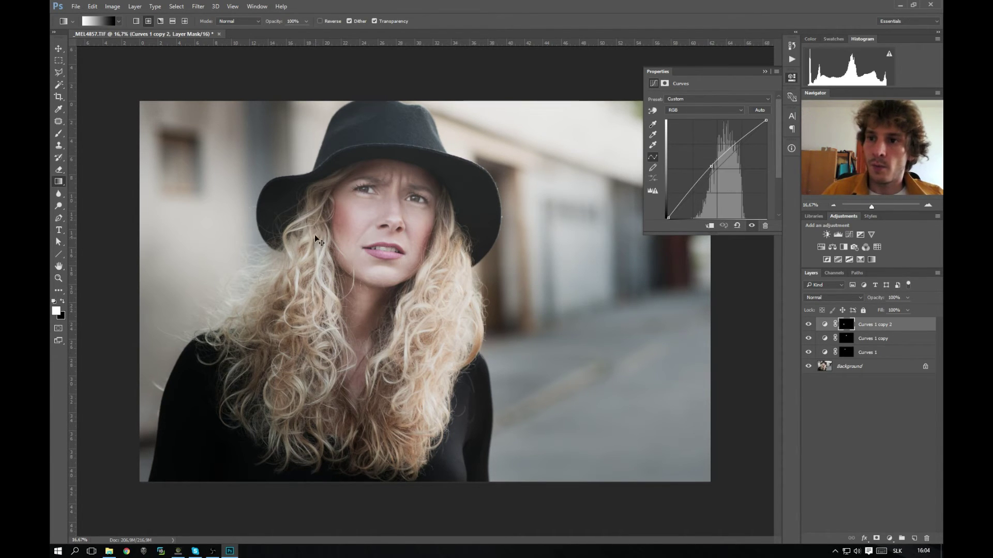
key(ctrl+j)
key(ctrl+j)
drag(455, 307, 455, 307)
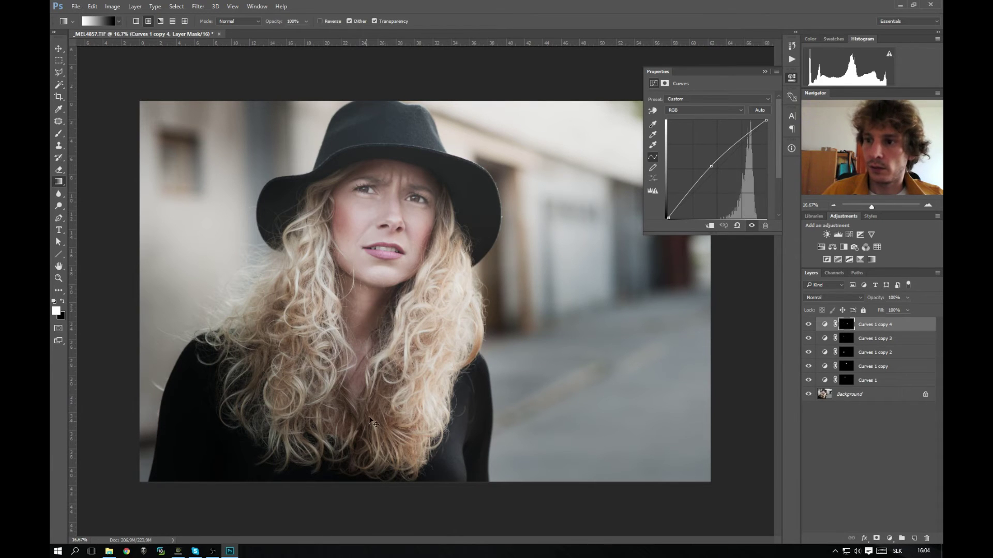
Make four more copies of the topmost Curves layer with radial mask gradients over the lower hair and the black top beneath it
key(ctrl+j)
key(ctrl+j)
drag(348, 404, 334, 440)
drag(466, 460, 451, 503)
key(ctrl+j)
key(ctrl+j)
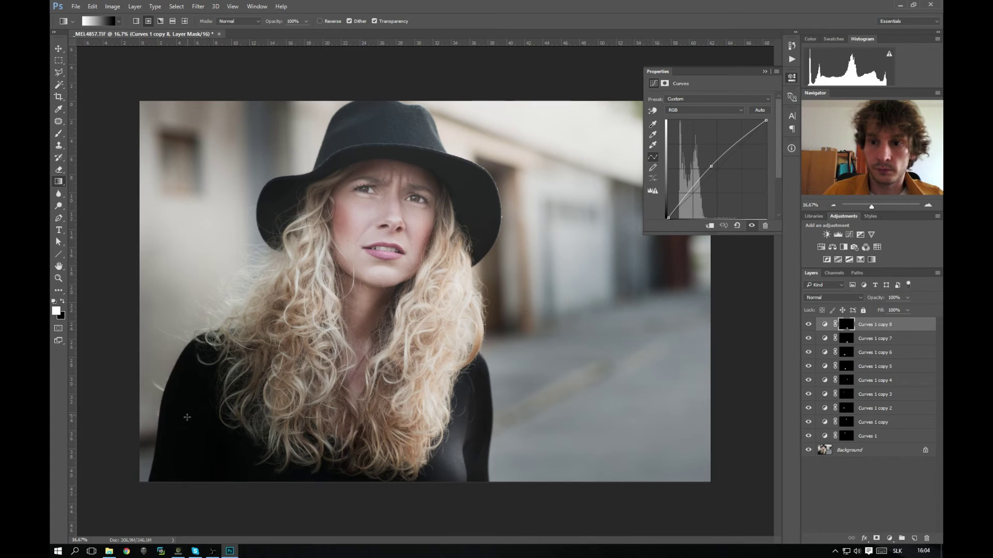
Make three further Curves copies and draw larger radial gradients on their masks over the black sleeve on the photo's left side
drag(188, 417, 155, 475)
key(ctrl+j)
mouse_move(203, 401)
mouse_down()
mouse_move(186, 472)
mouse_move(206, 517)
mouse_up()
key(ctrl+j)
key(ctrl+j)
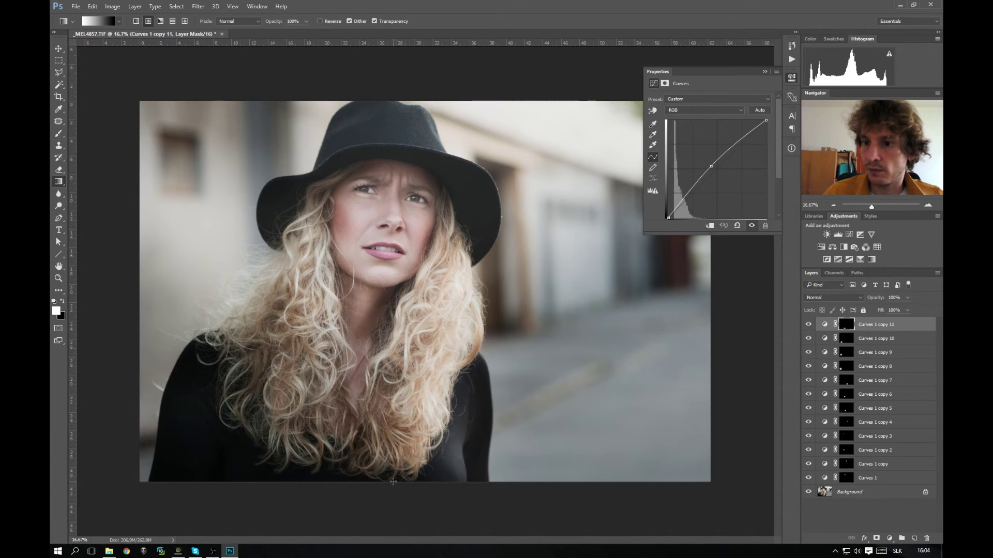
Create three additional Curves copies with radial mask gradients over the shoulder on the photo's right side and the front of the hat
key(ctrl+j)
drag(479, 370, 495, 395)
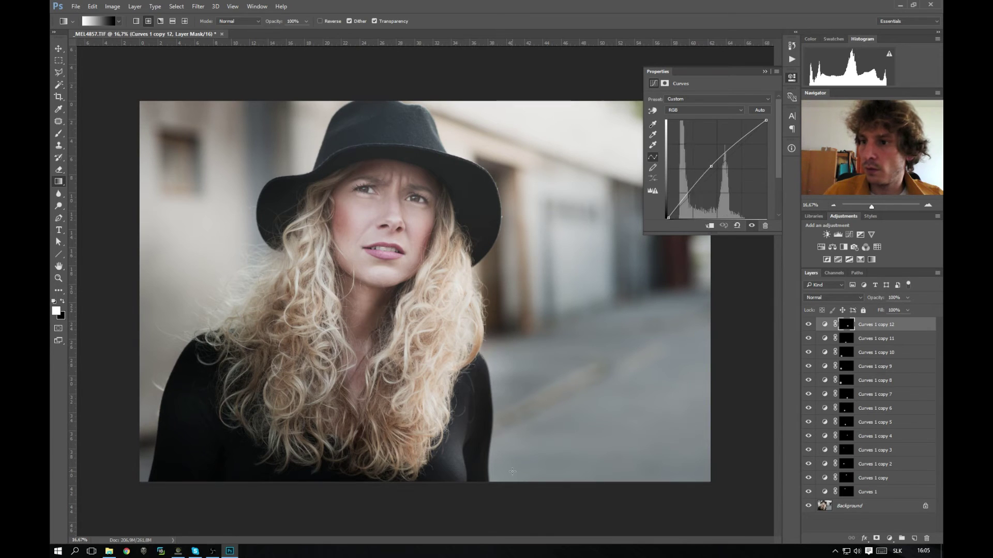
key(ctrl+j)
drag(400, 135, 405, 155)
key(ctrl+j)
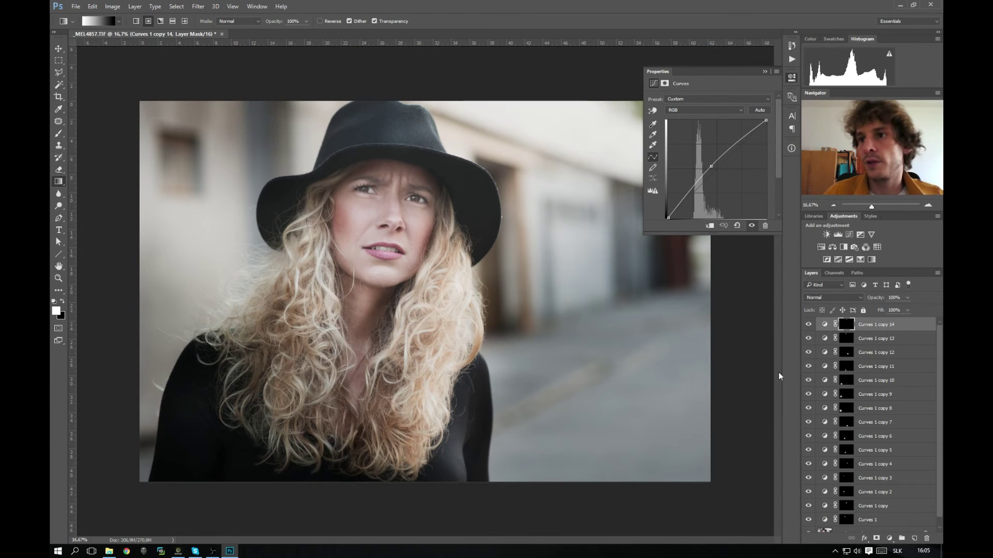
Select all the Curves layers from the topmost copy down to Curves 1 and put them into one group
scroll(901, 511, down, 1)
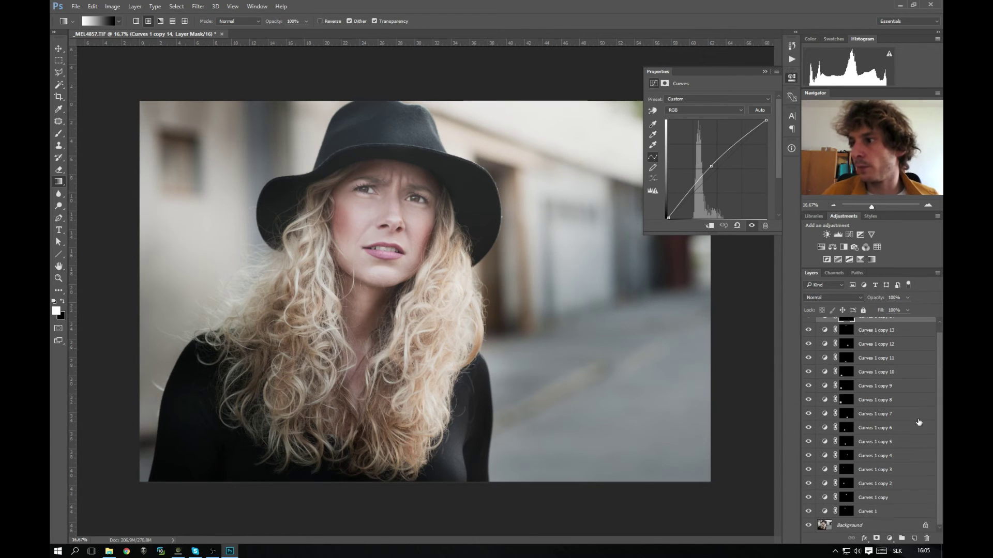
shift+click(901, 512)
drag(901, 512, 901, 539)
Compare the portrait with and without the Curves group and delete the group with its layers, leaving only the Background
click(808, 323)
click(809, 324)
click(808, 324)
click(809, 323)
click(808, 323)
click(808, 323)
click(808, 323)
click(808, 324)
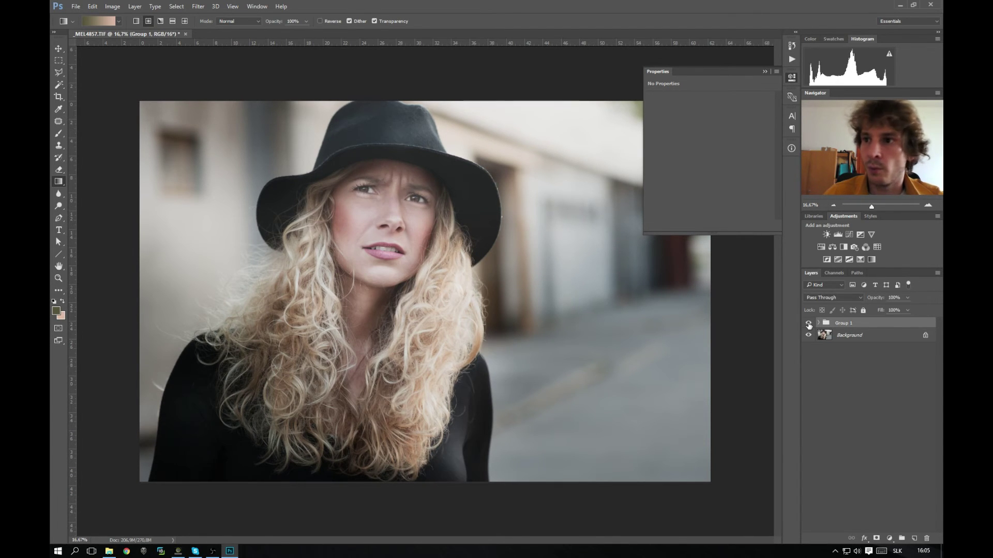
click(808, 323)
key(Delete)
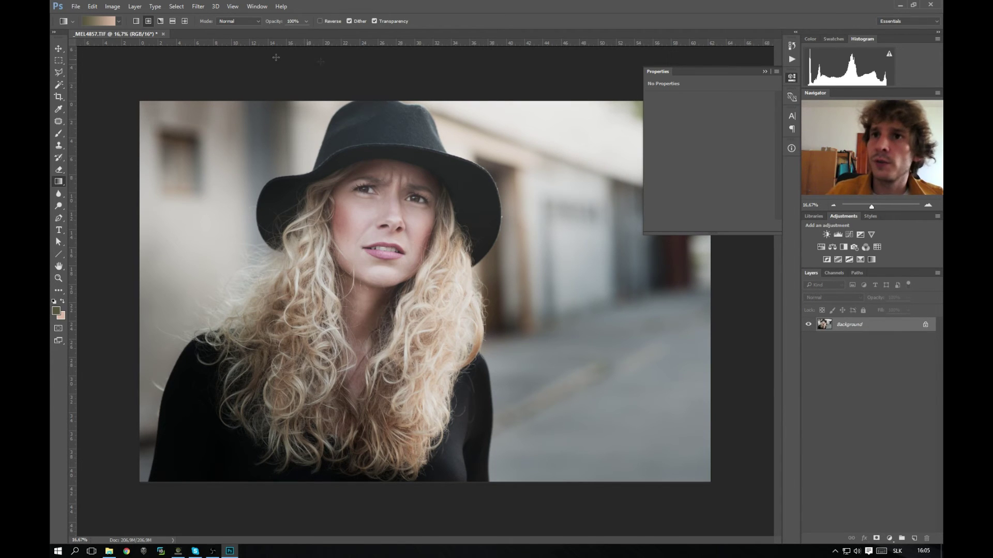
Open the keyboard shortcut settings for application menus and expand the Filter commands
click(112, 6)
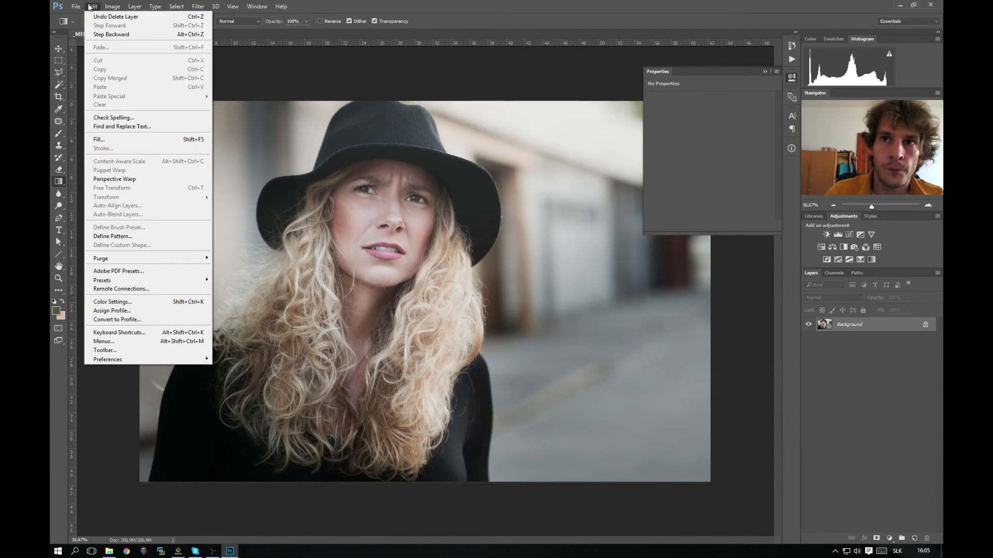
mouse_move(131, 8)
mouse_move(95, 6)
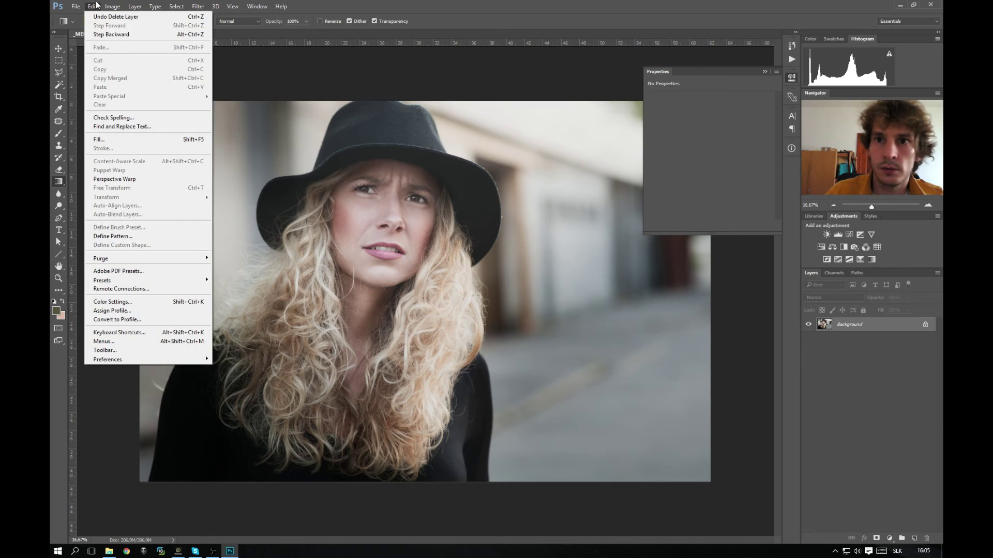
click(124, 332)
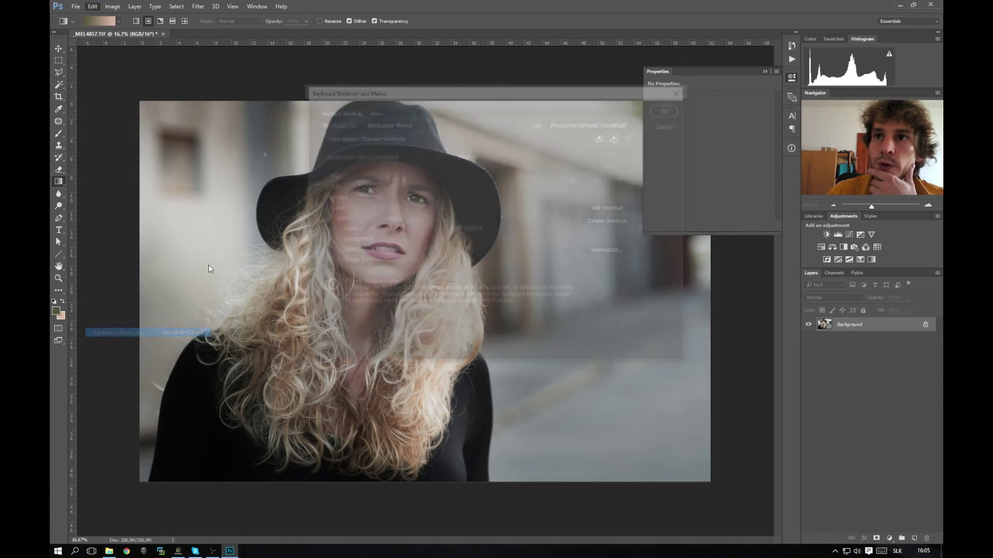
click(321, 209)
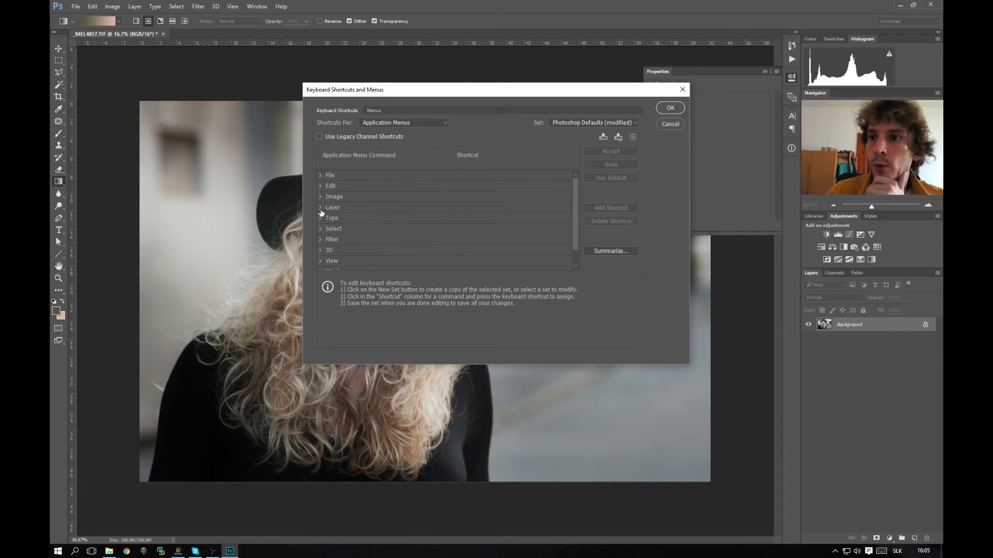
scroll(374, 212, down, 1)
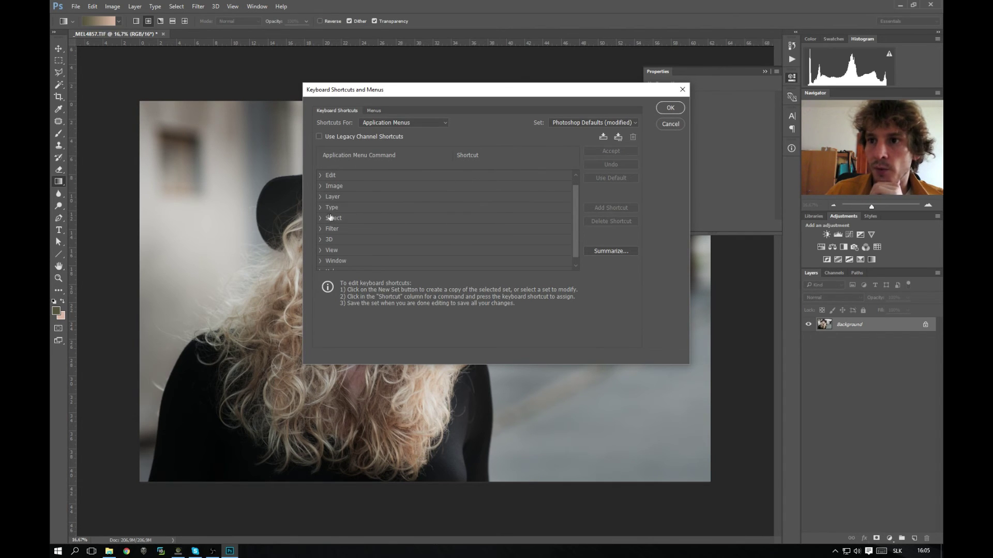
click(321, 229)
Look up the shortcut assigned to Gaussian Blur, close the shortcut settings and collapse the Properties panel
scroll(453, 247, down, 4)
scroll(453, 246, down, 3)
scroll(344, 236, down, 6)
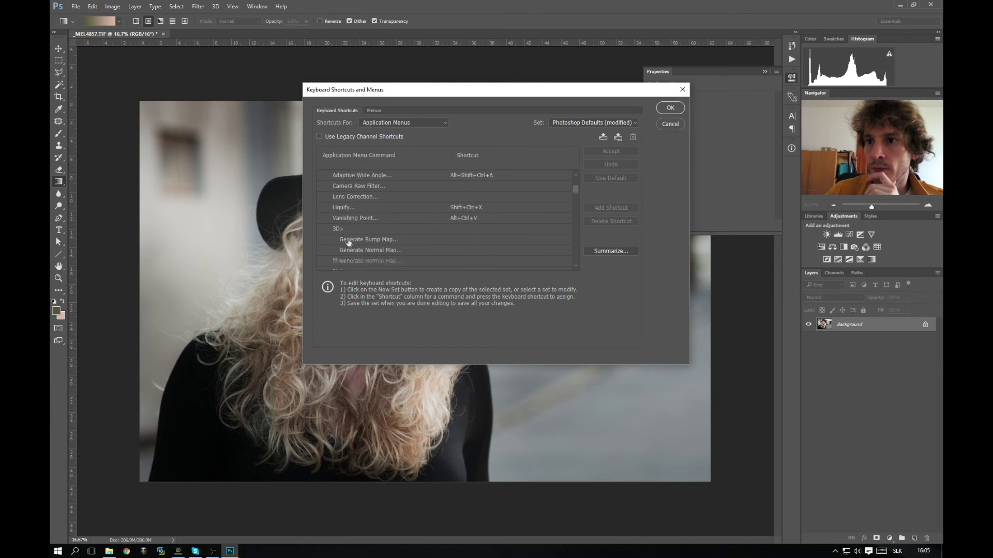
scroll(348, 221, down, 2)
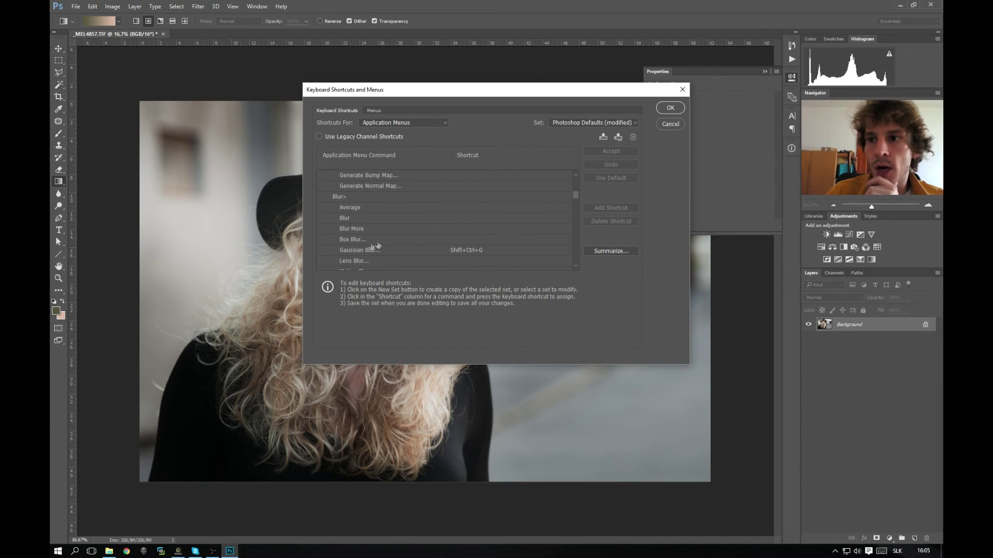
click(486, 253)
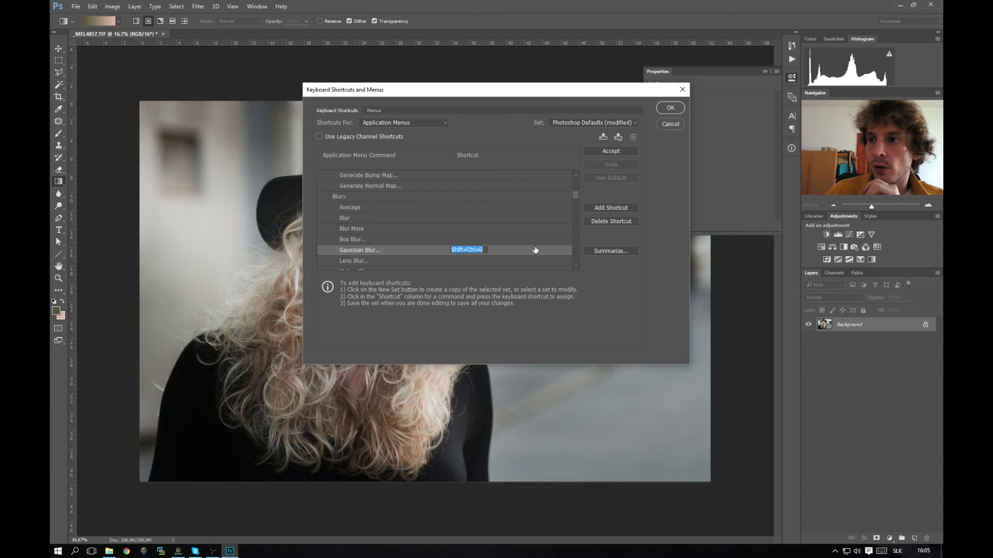
click(665, 110)
click(766, 72)
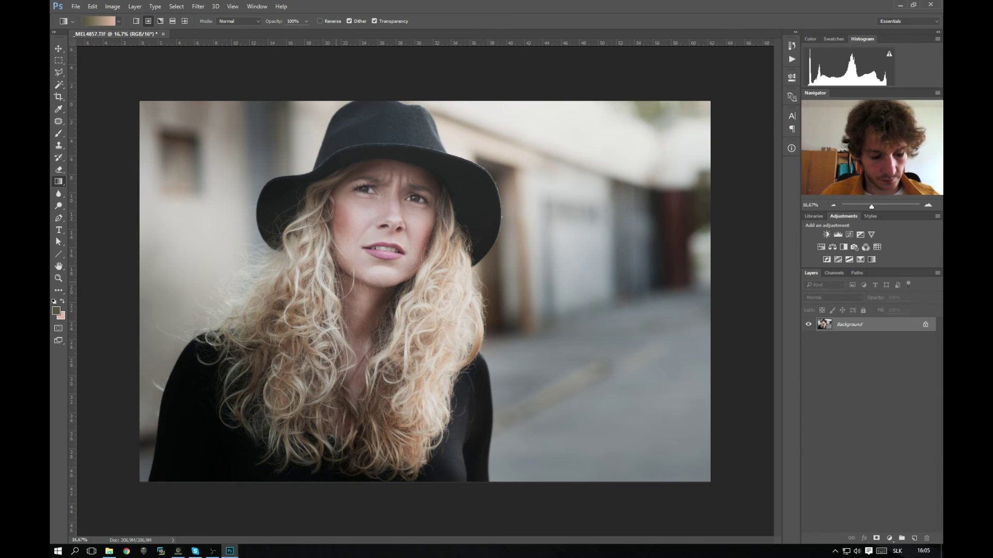
Preview a Gaussian Blur with a greatly increased radius on the Background and cancel the filter
key(ctrl+alt+f)
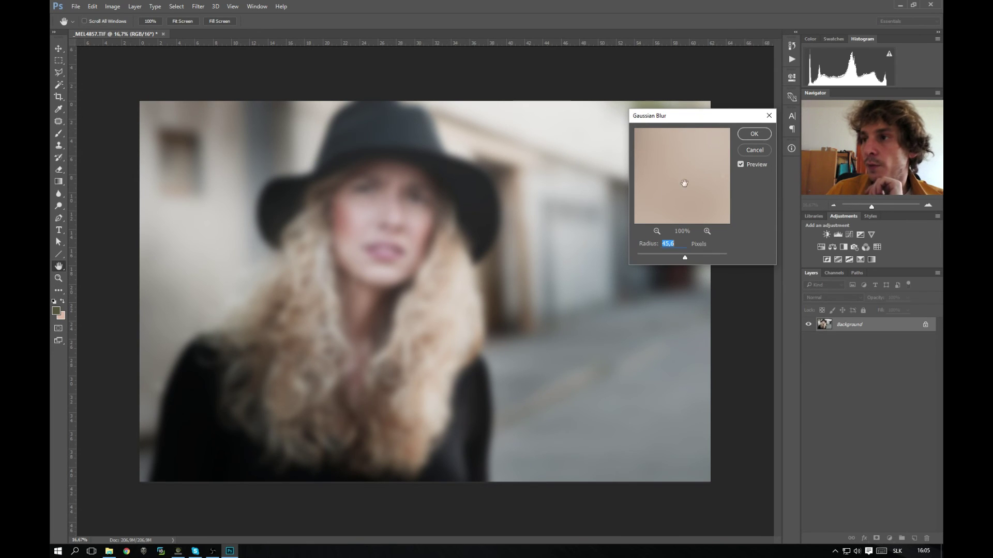
drag(686, 259, 719, 255)
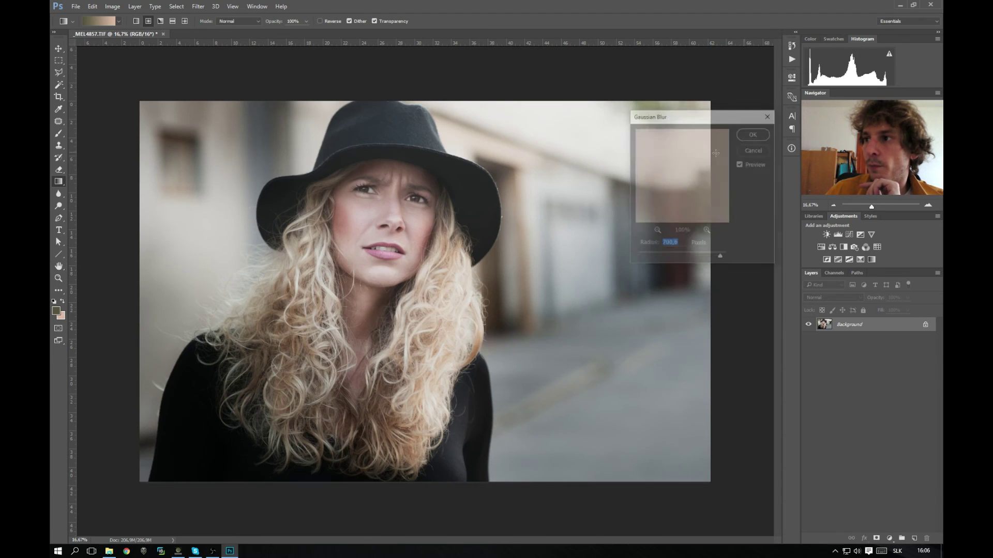
click(194, 10)
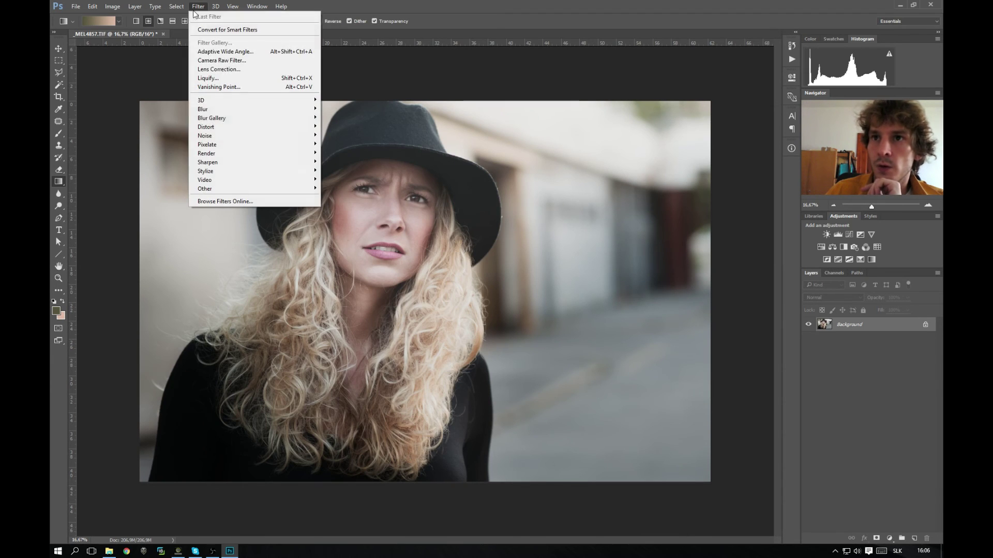
mouse_move(194, 135)
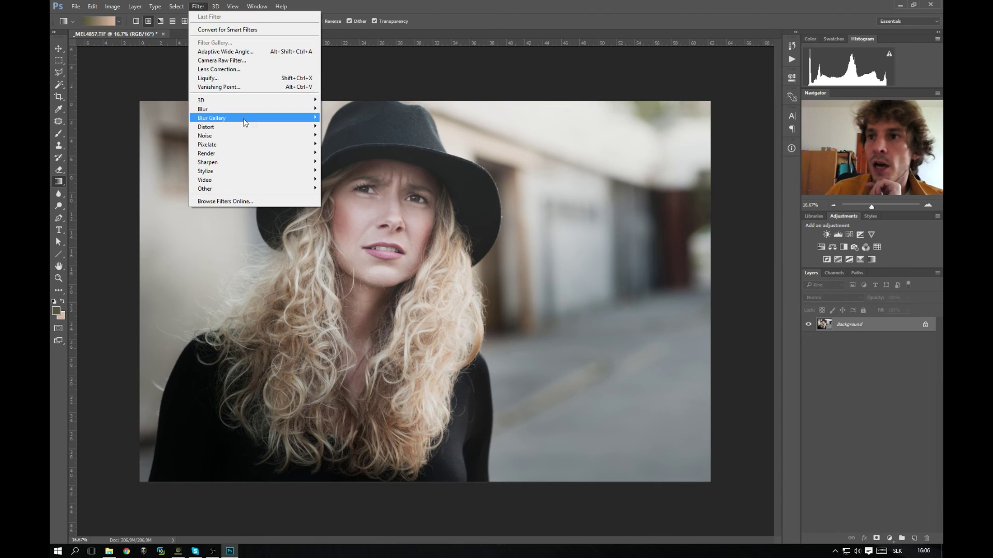
click(679, 152)
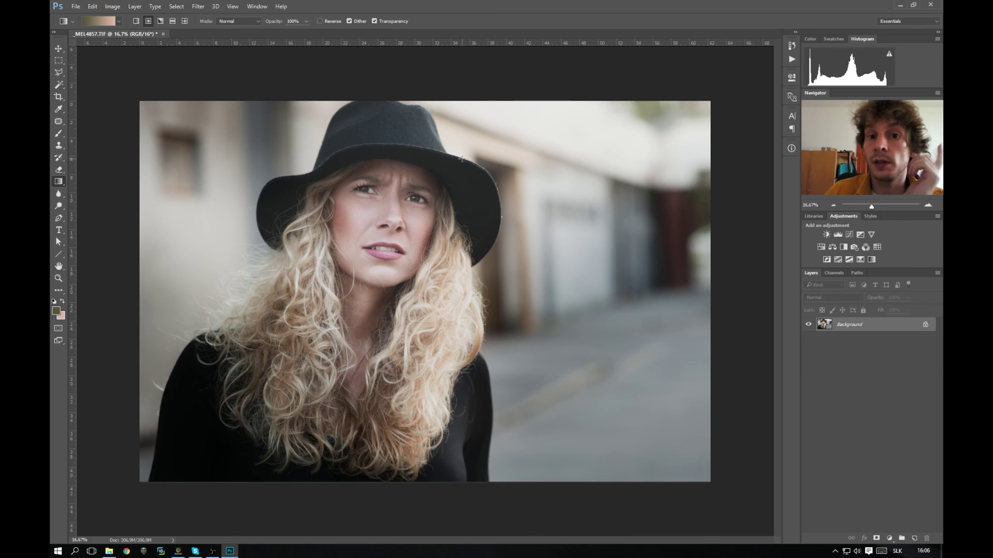